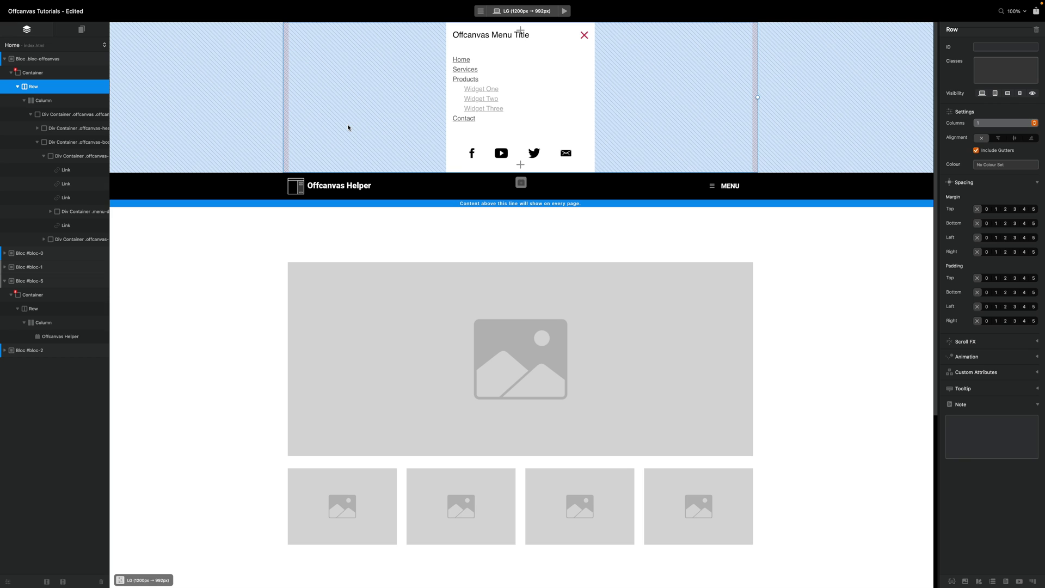
# - Inspect the Products link's Toggle Visibility interaction and select its dropdown-products target ID
pyautogui.click(235, 84)
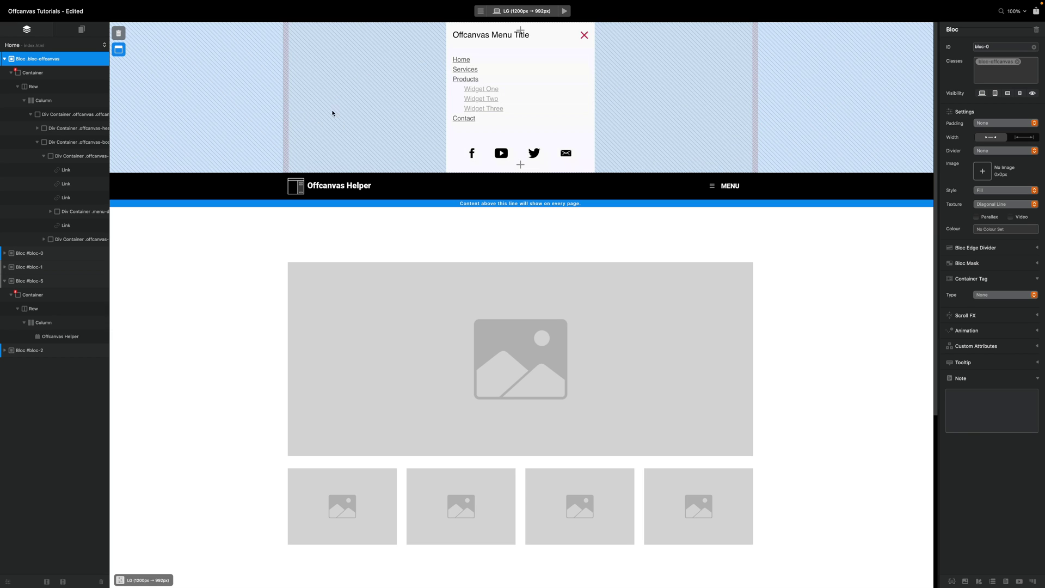
pyautogui.click(482, 81)
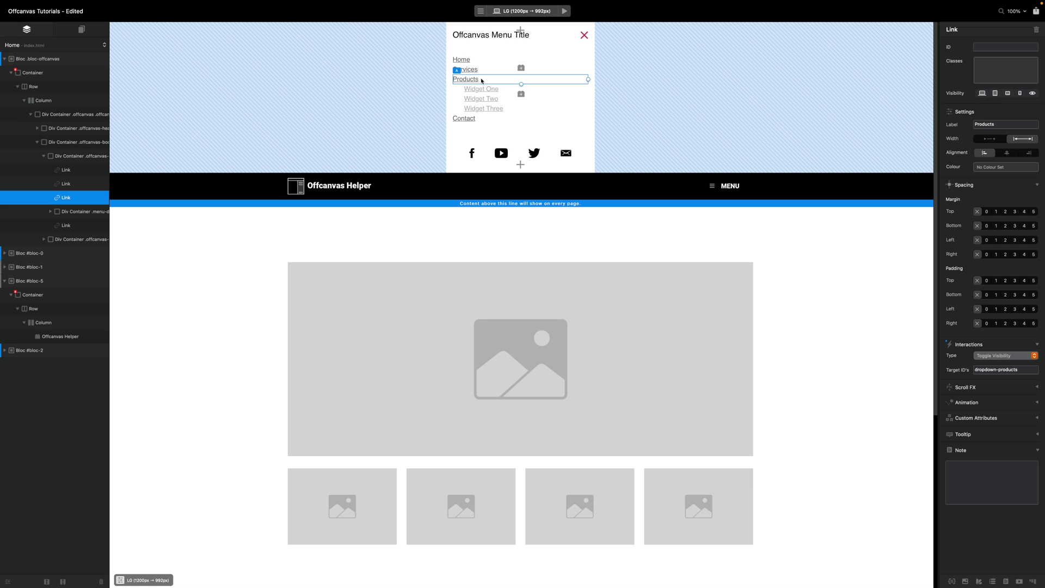
pyautogui.click(461, 98)
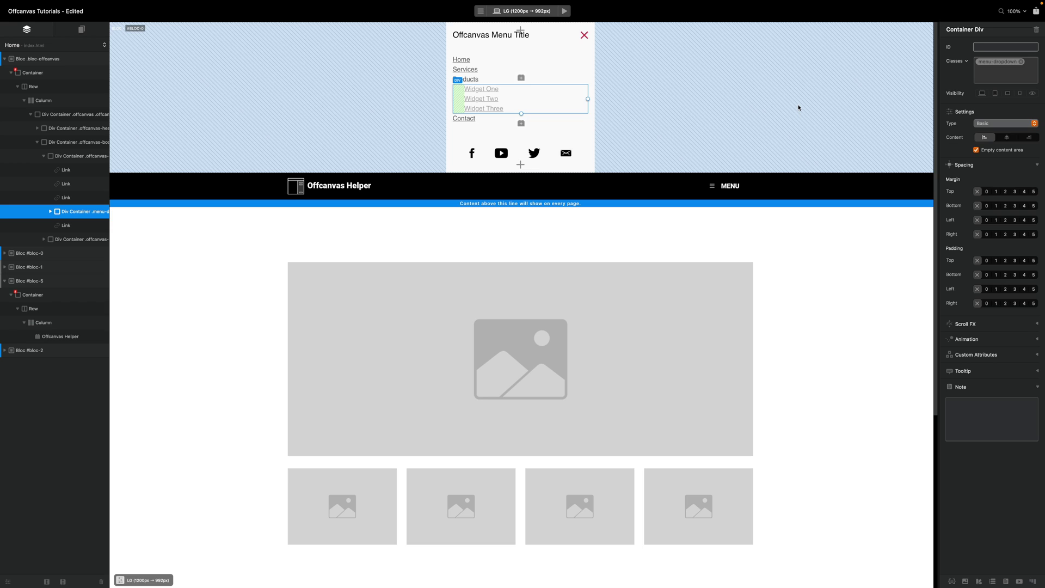
pyautogui.click(479, 80)
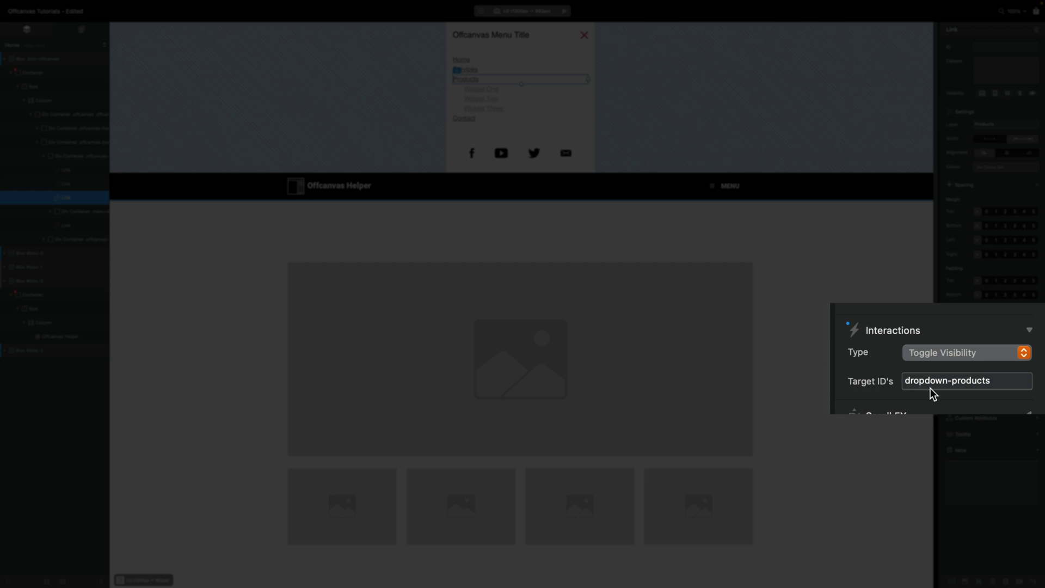
pyautogui.tripleClick(966, 384)
pyautogui.press('super+c')
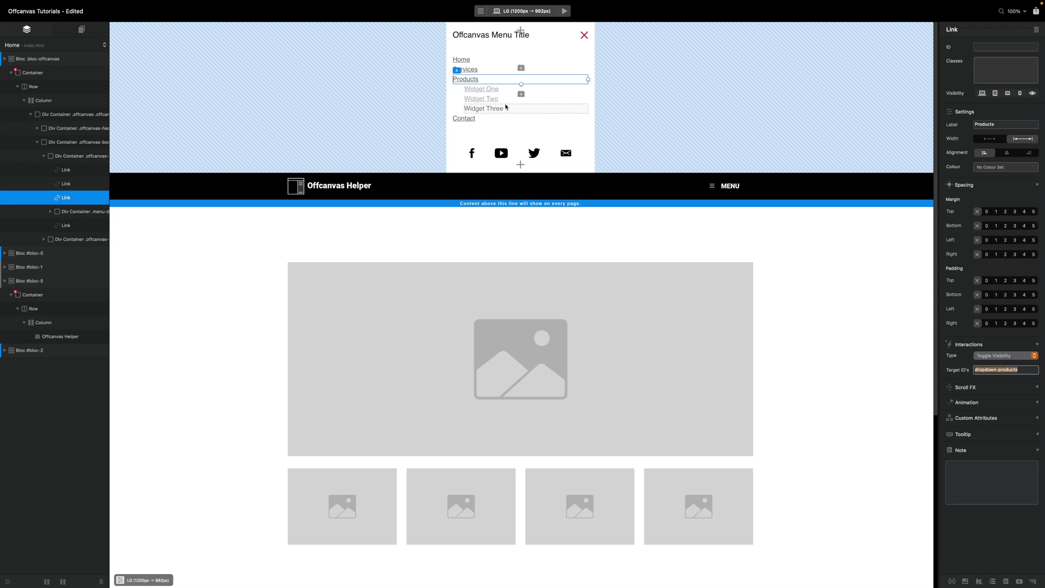
# - Give the Widget links' container the ID dropdown-products, then preview the off-canvas menu
pyautogui.click(456, 106)
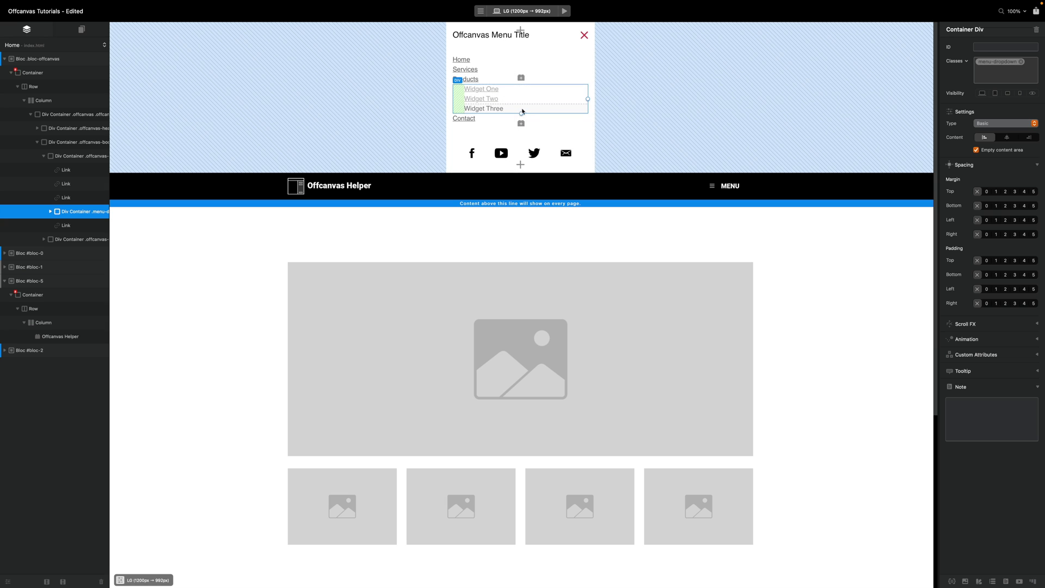
pyautogui.click(1006, 46)
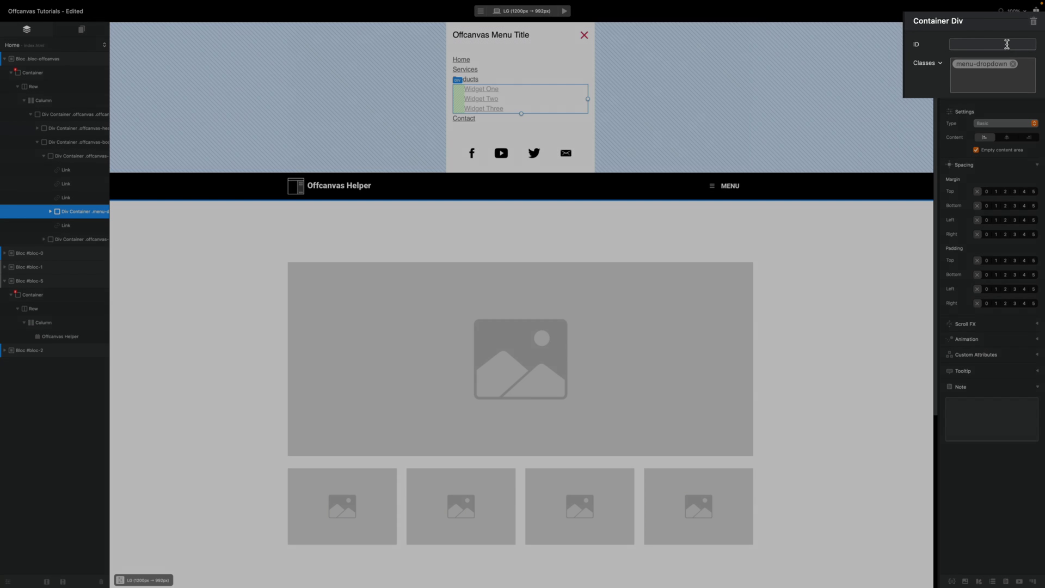
pyautogui.press('super+v')
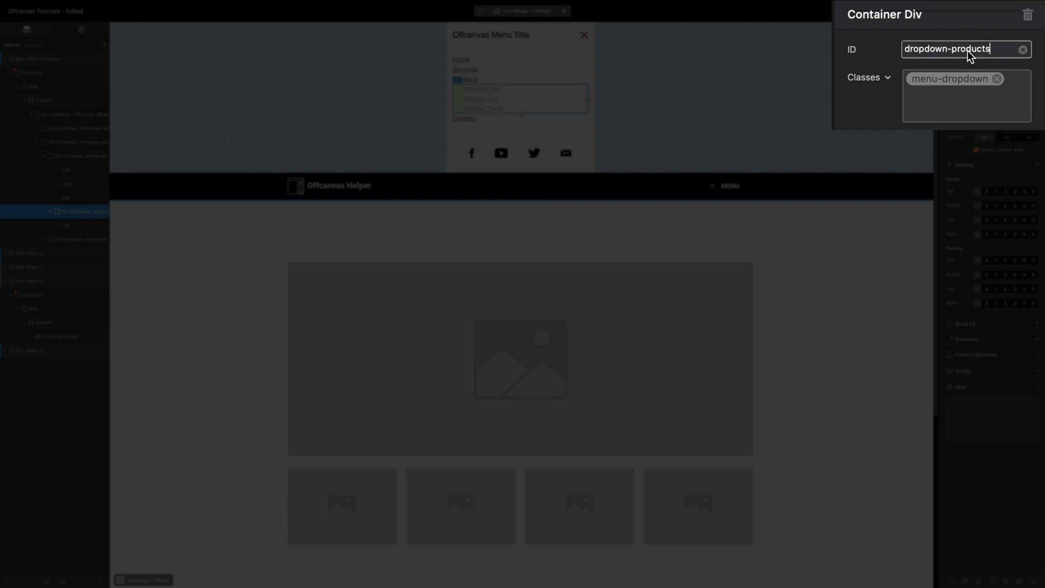
pyautogui.press('Return')
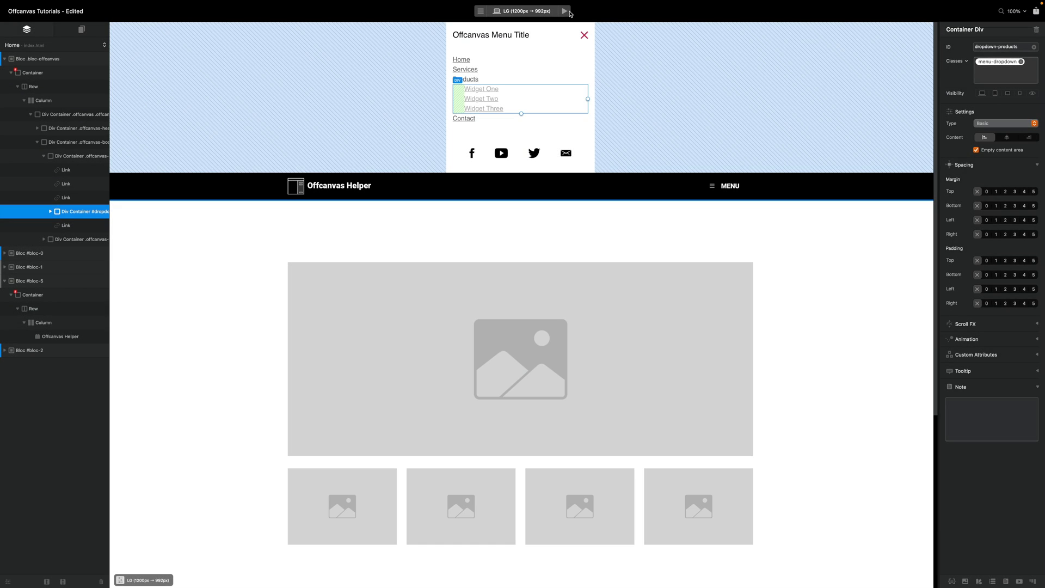
pyautogui.click(564, 11)
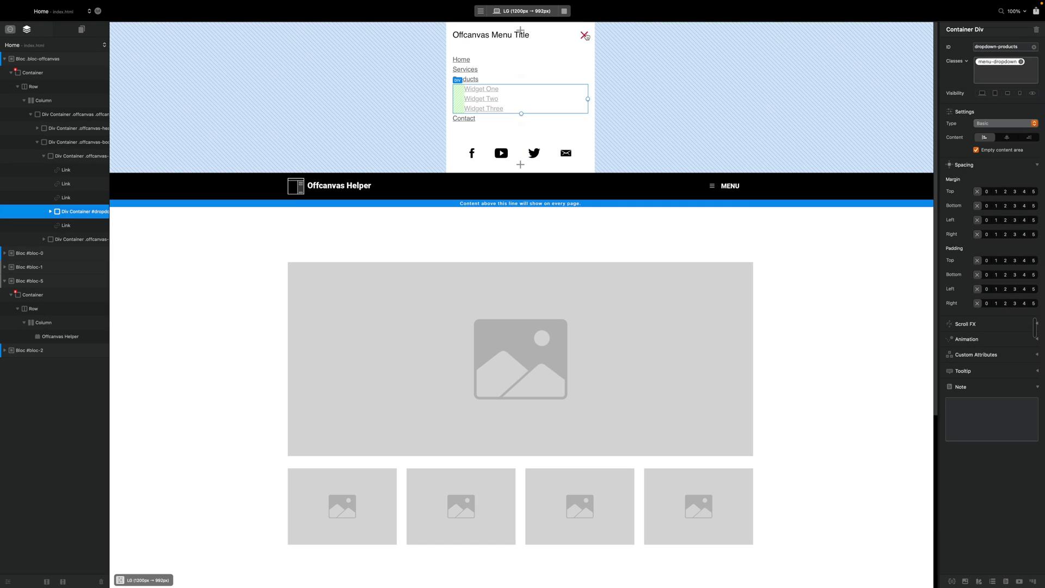
pyautogui.click(732, 36)
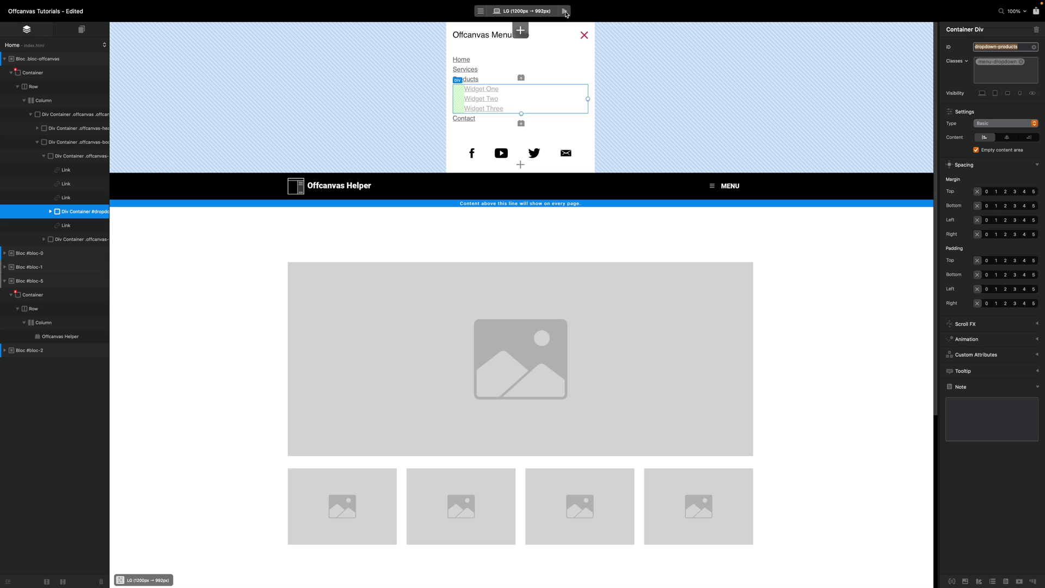
# - Insert an empty div container below the Services link
pyautogui.click(476, 71)
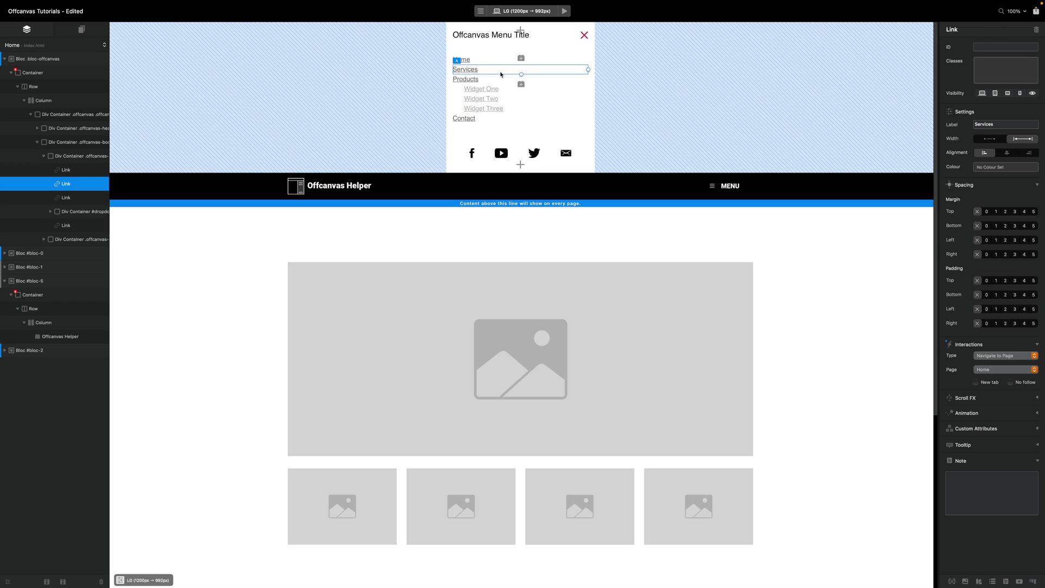
pyautogui.click(521, 84)
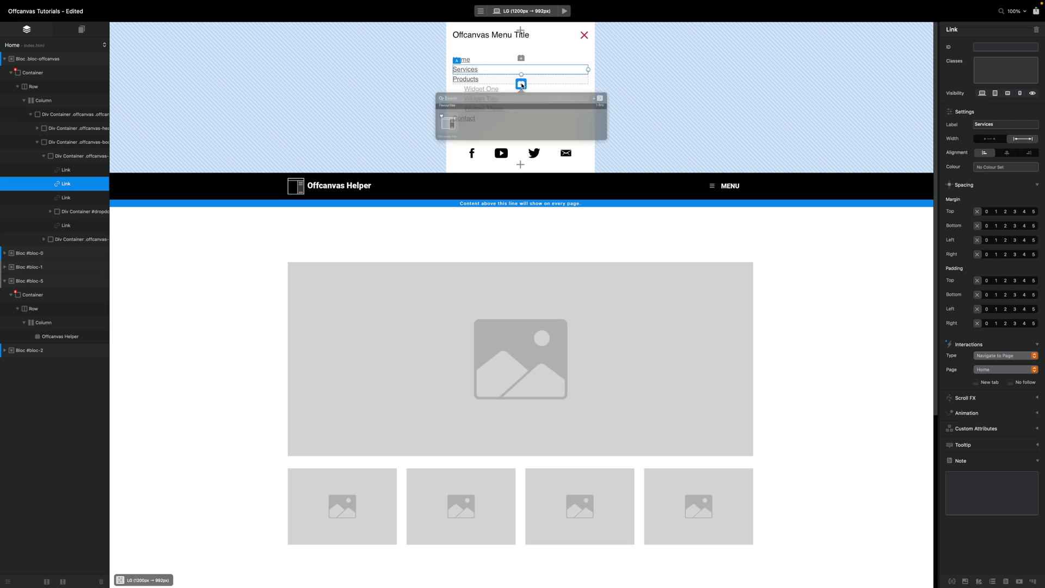
pyautogui.write('div')
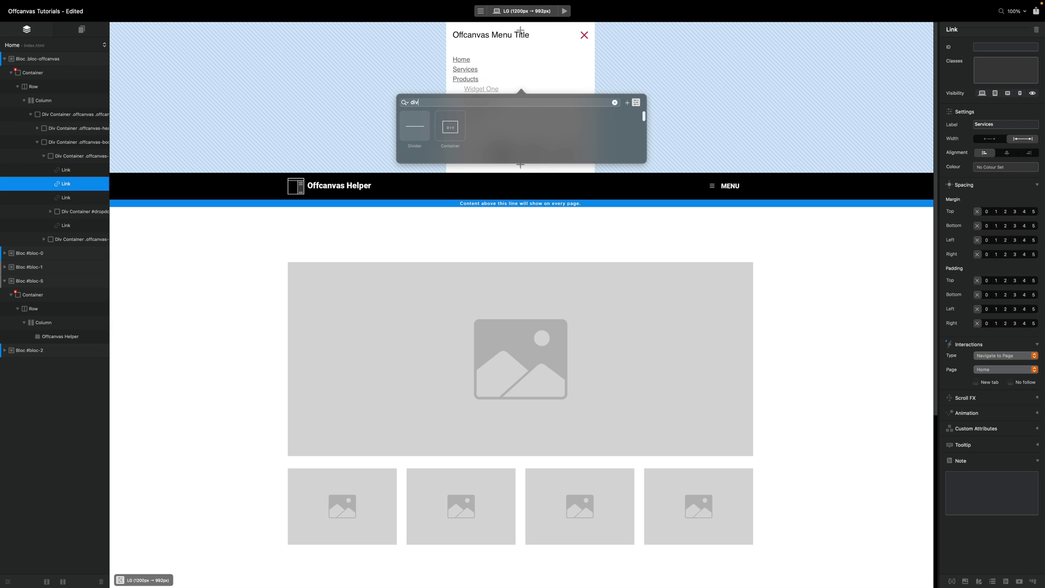
pyautogui.click(445, 134)
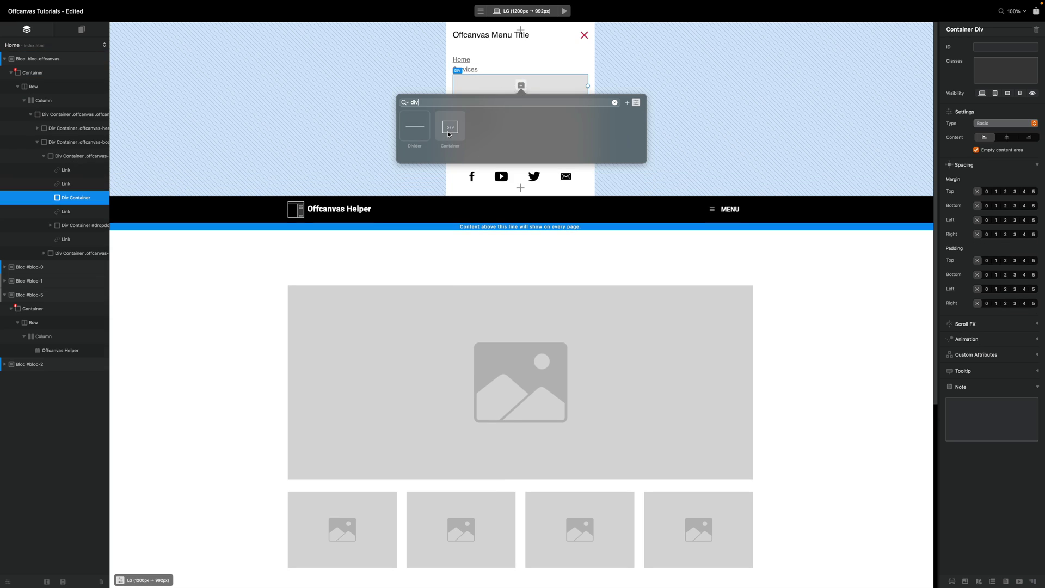
# - Add a text link inside the new container and begin editing its label
pyautogui.click(521, 86)
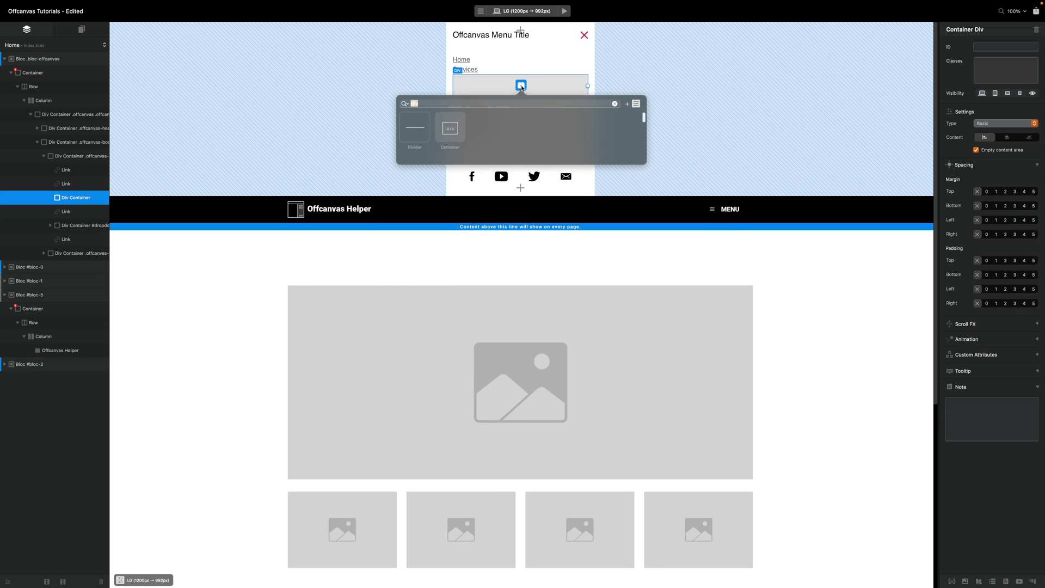
pyautogui.write('link')
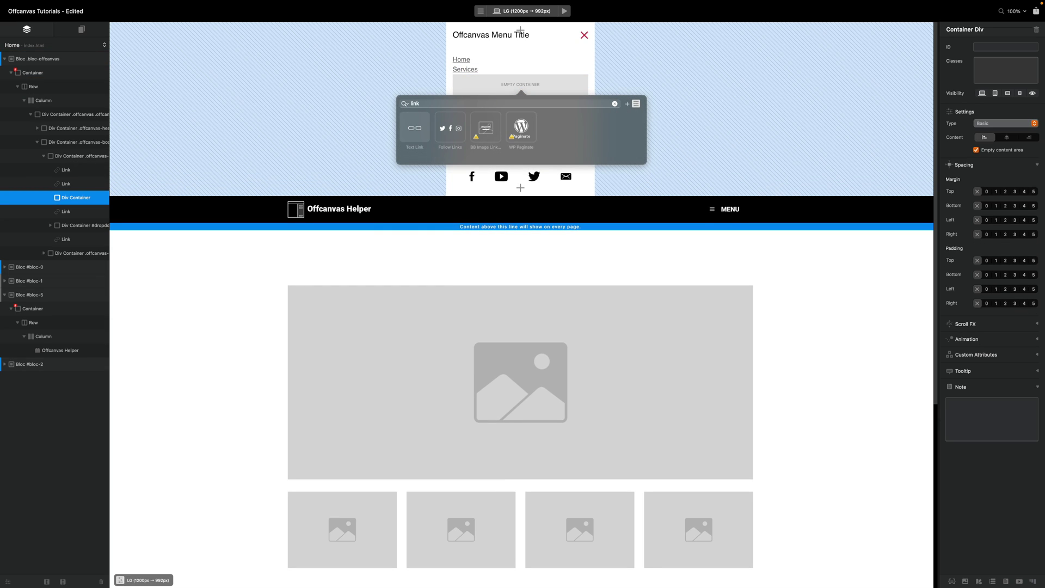
pyautogui.click(420, 127)
pyautogui.doubleClick(498, 79)
# - Label the new link 'Service One'
pyautogui.write('Serivcce')
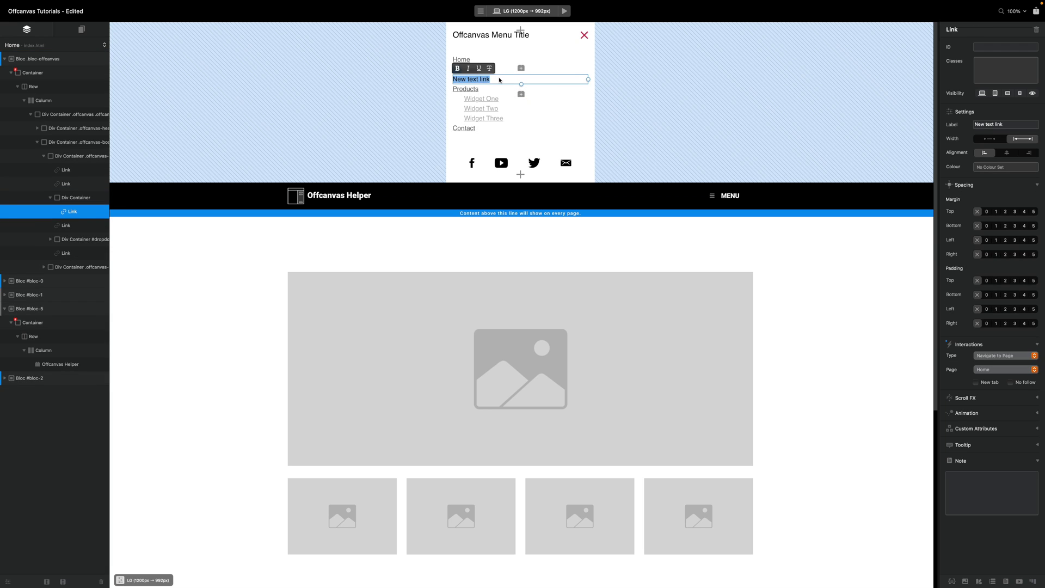
pyautogui.press('BackSpace')
pyautogui.press('BackSpace')
pyautogui.press('BackSpace')
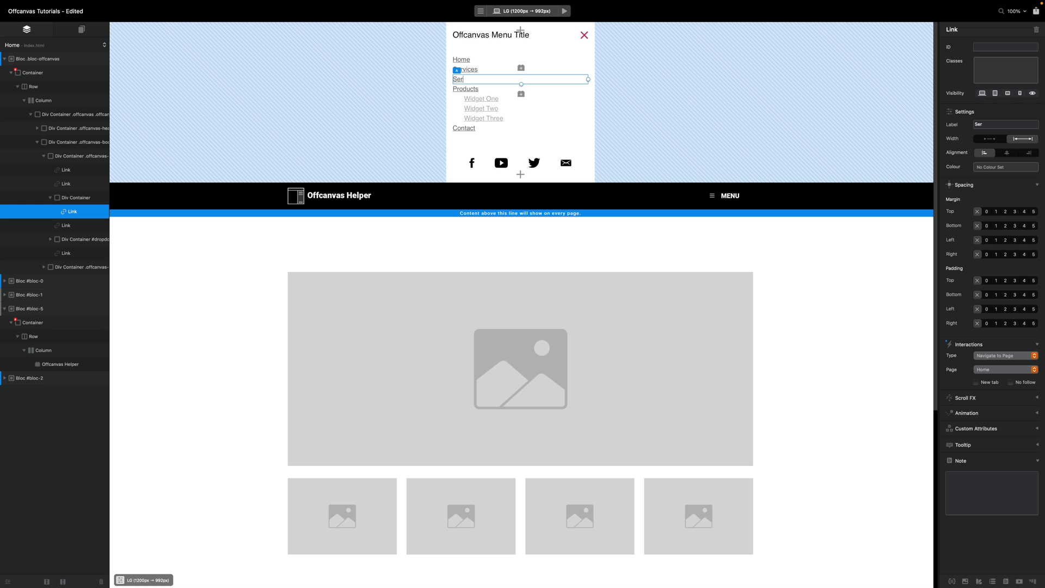
pyautogui.write('vice One')
# - Duplicate it twice, rename the copies Service Two and Service Three, and select their container
pyautogui.press('super+d')
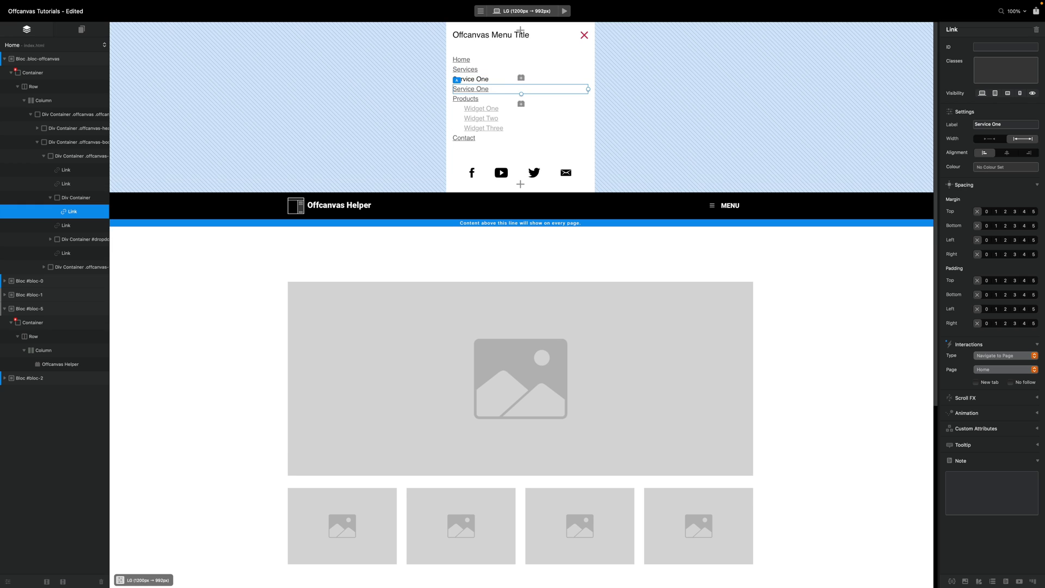
pyautogui.press('super+d')
pyautogui.doubleClick(487, 89)
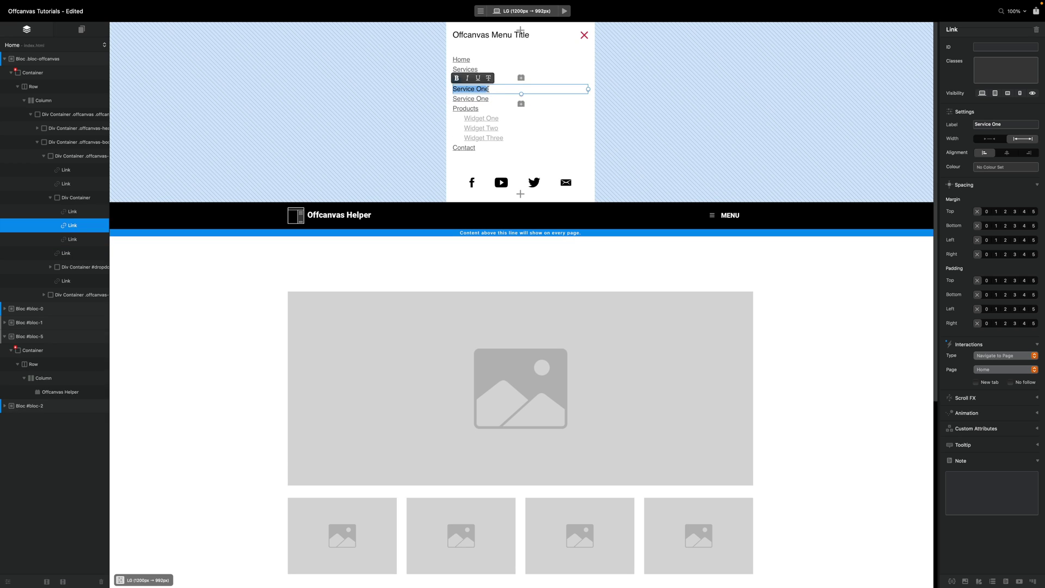
pyautogui.write('Two')
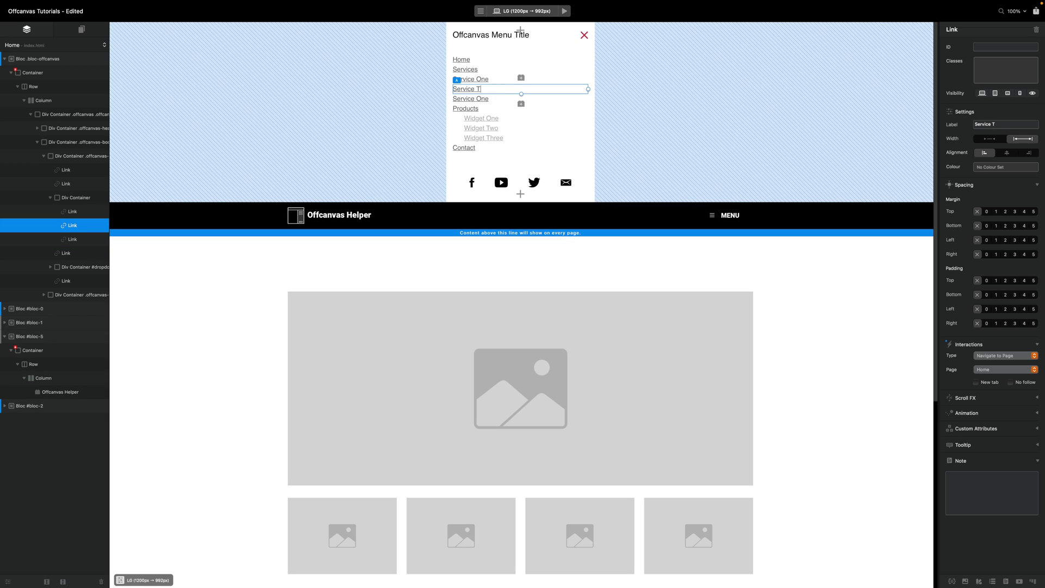
pyautogui.doubleClick(484, 99)
pyautogui.write('Three')
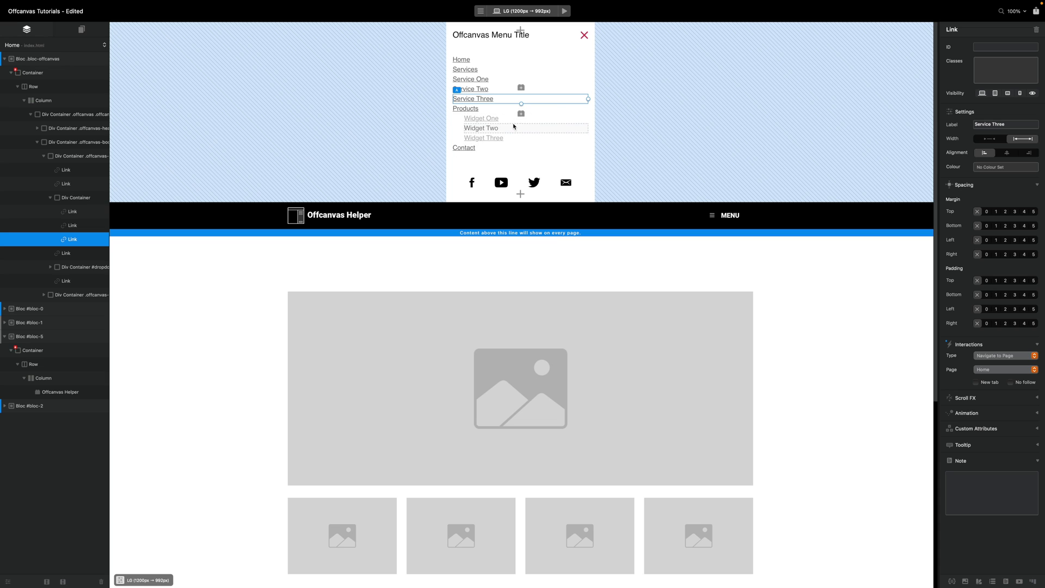
pyautogui.press('Up')
pyautogui.press('Up')
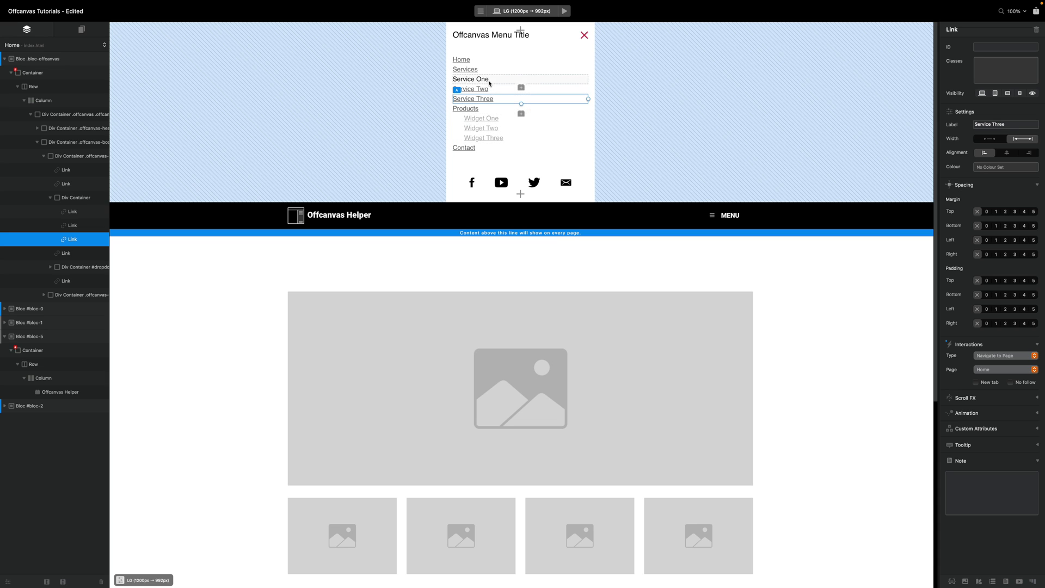
pyautogui.press('Left')
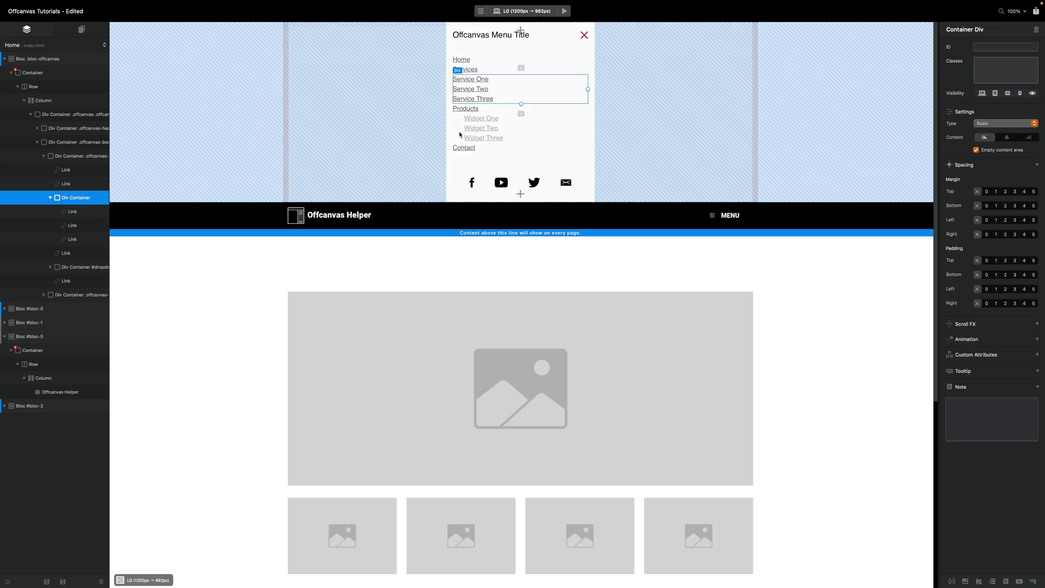
# - Indent the service links by setting their container's left padding to 4
pyautogui.click(1005, 289)
pyautogui.click(1015, 289)
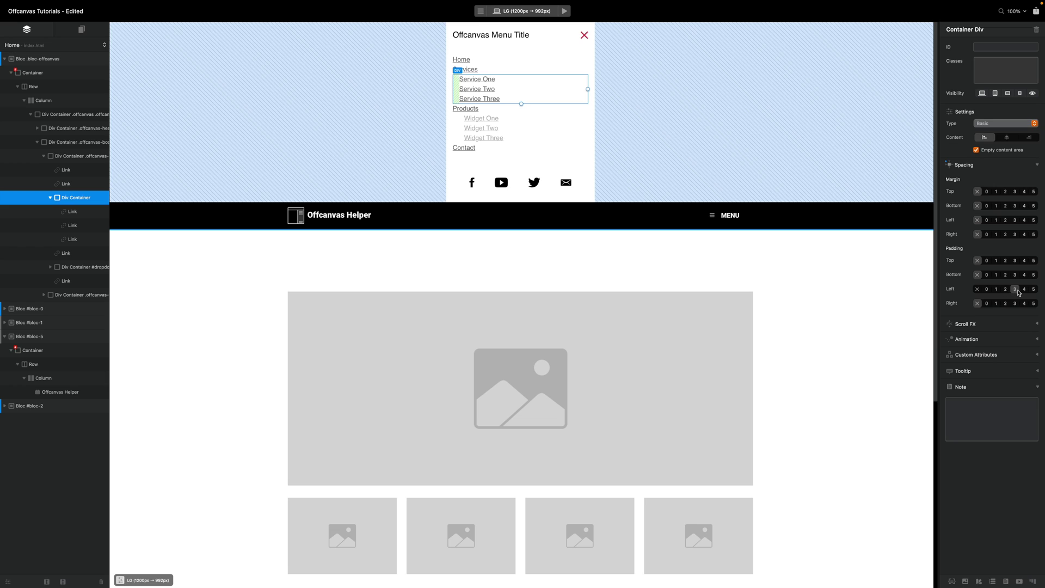
pyautogui.click(1023, 289)
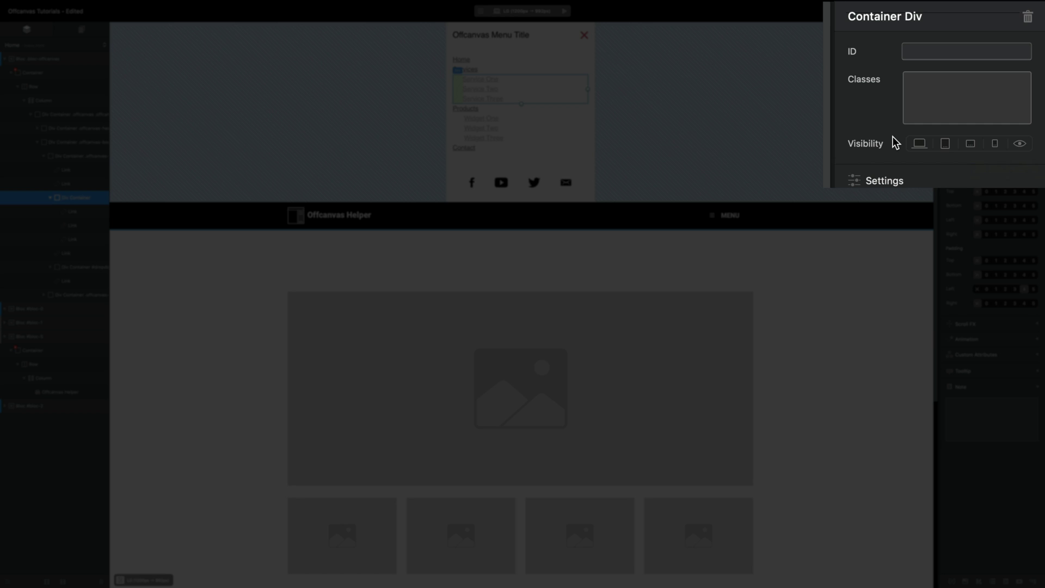
pyautogui.click(917, 50)
# - Give the service links' container the ID dropdown-services and copy it
pyautogui.write('dropdown=-')
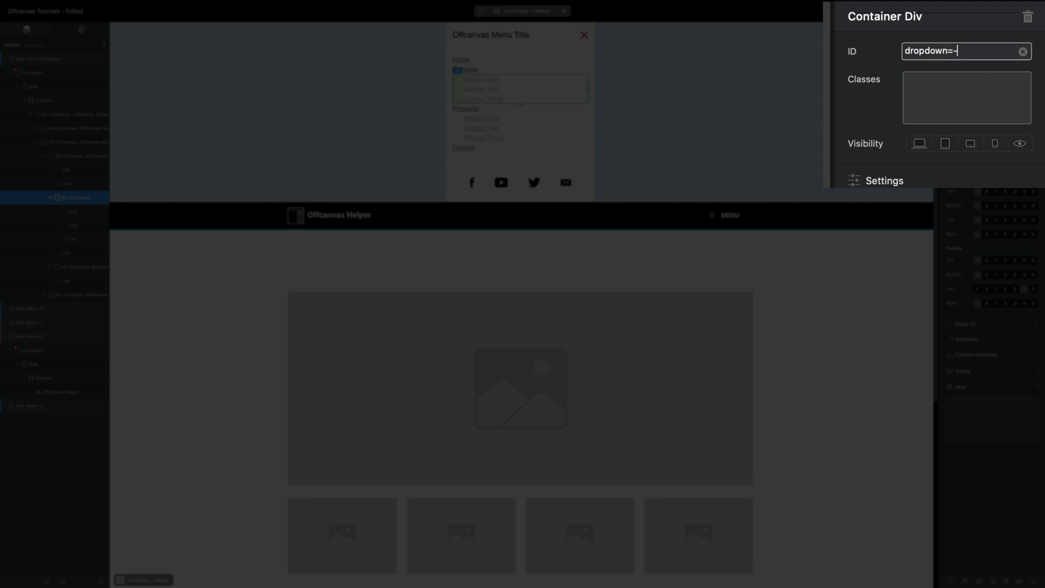
pyautogui.press('BackSpace')
pyautogui.press('BackSpace')
pyautogui.write('-services')
pyautogui.doubleClick(917, 50)
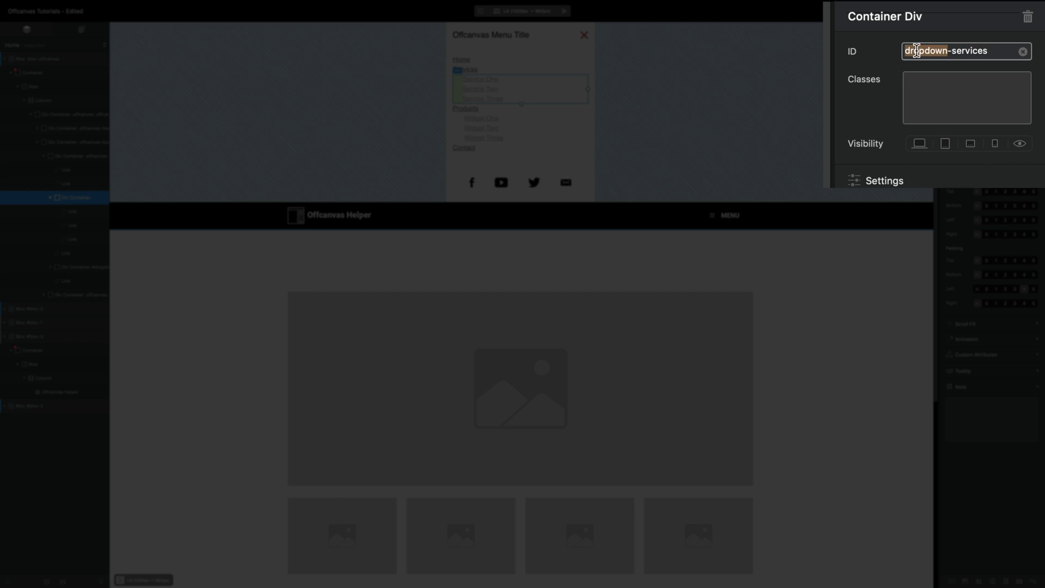
pyautogui.tripleClick(916, 51)
pyautogui.press('super+c')
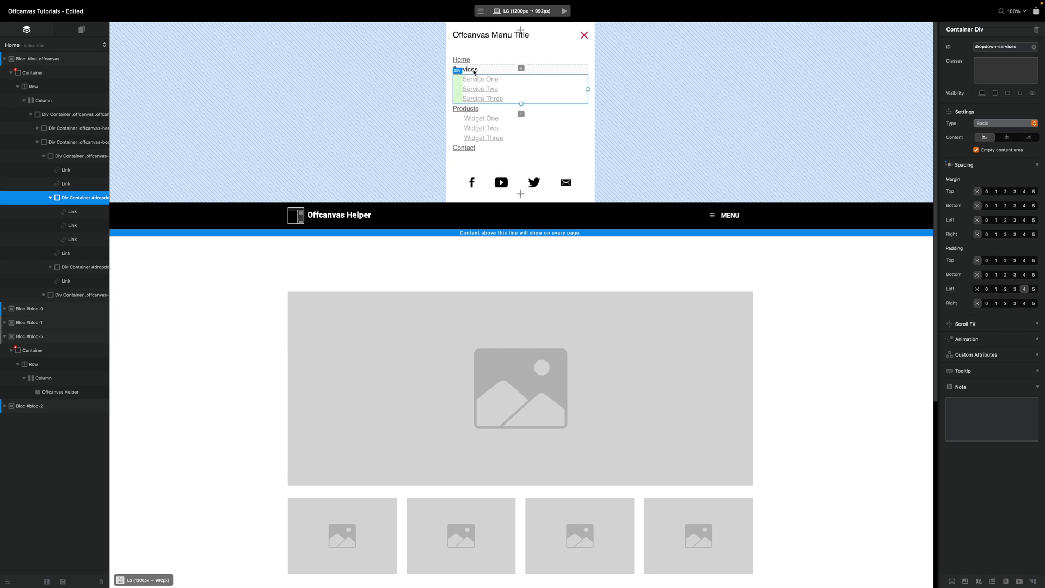
pyautogui.click(474, 73)
# - Make the Services link toggle visibility of target dropdown-services
pyautogui.click(468, 70)
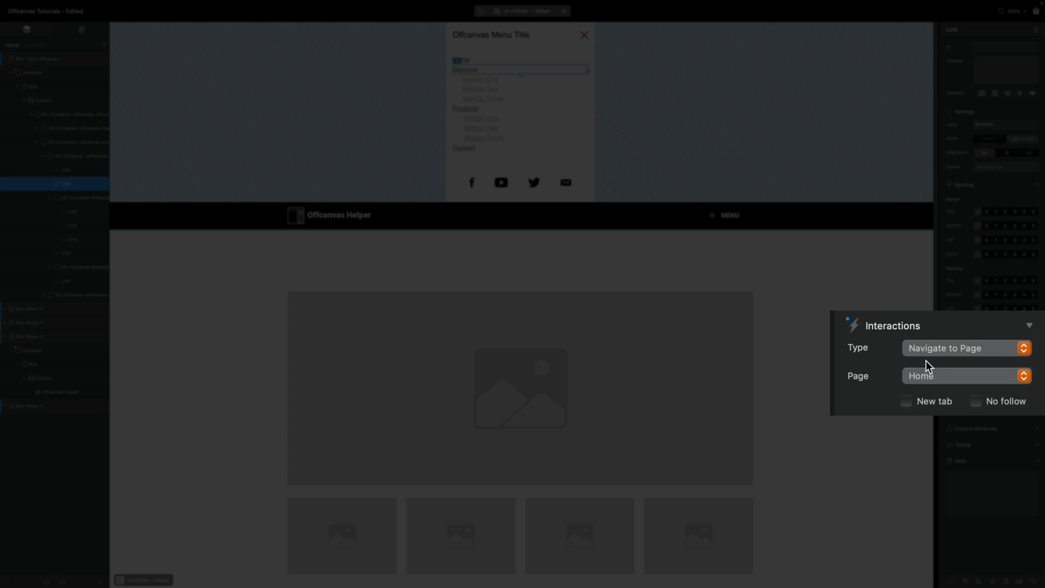
pyautogui.click(918, 344)
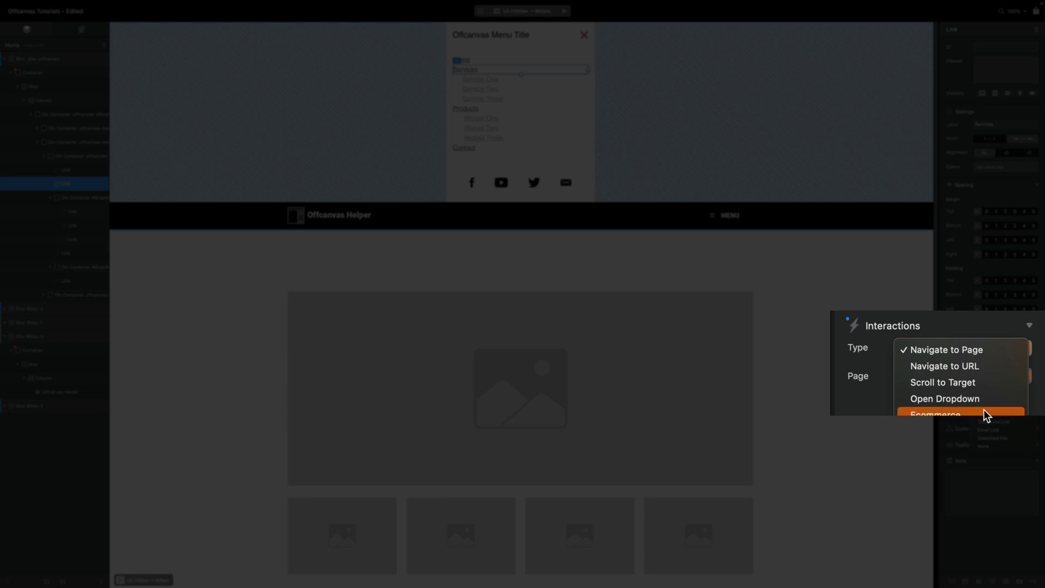
pyautogui.click(941, 413)
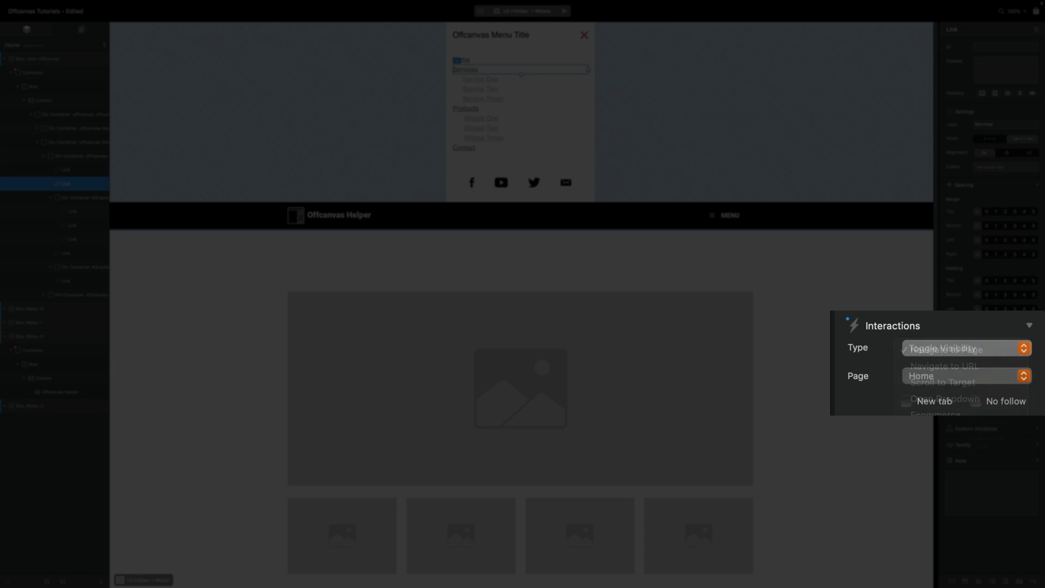
pyautogui.click(933, 375)
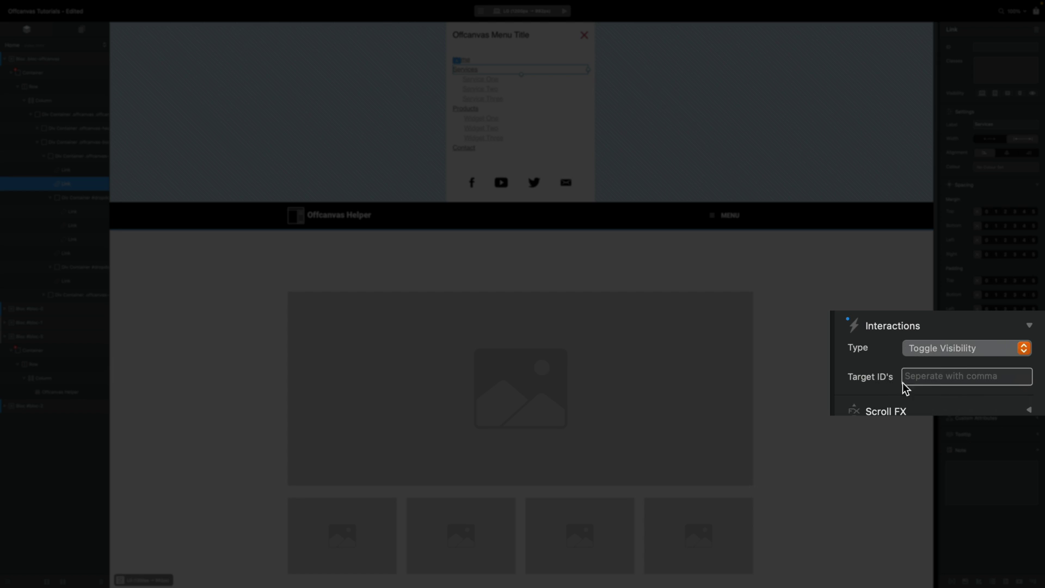
pyautogui.press('super+v')
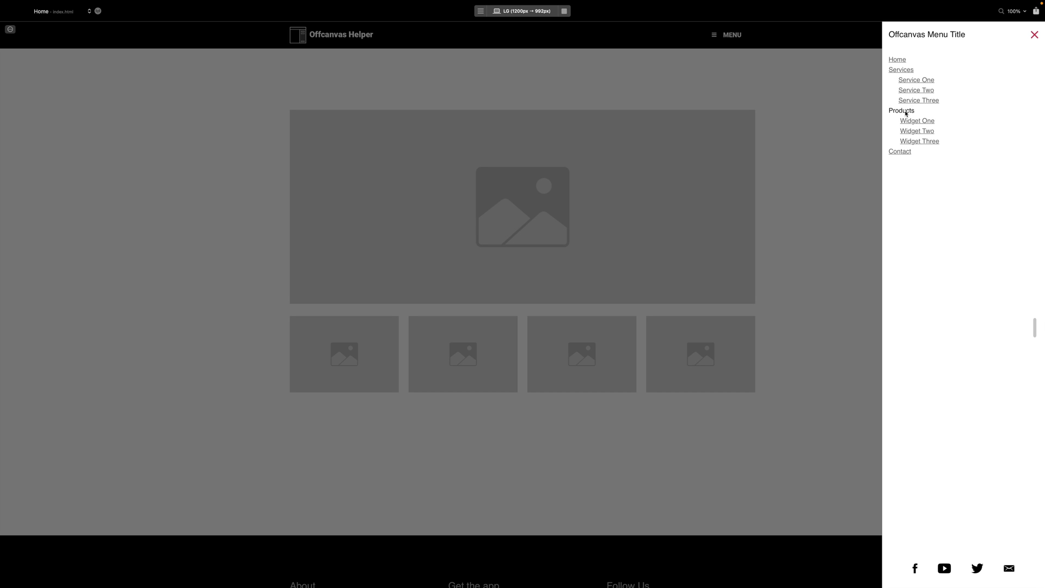
pyautogui.click(905, 113)
pyautogui.click(905, 70)
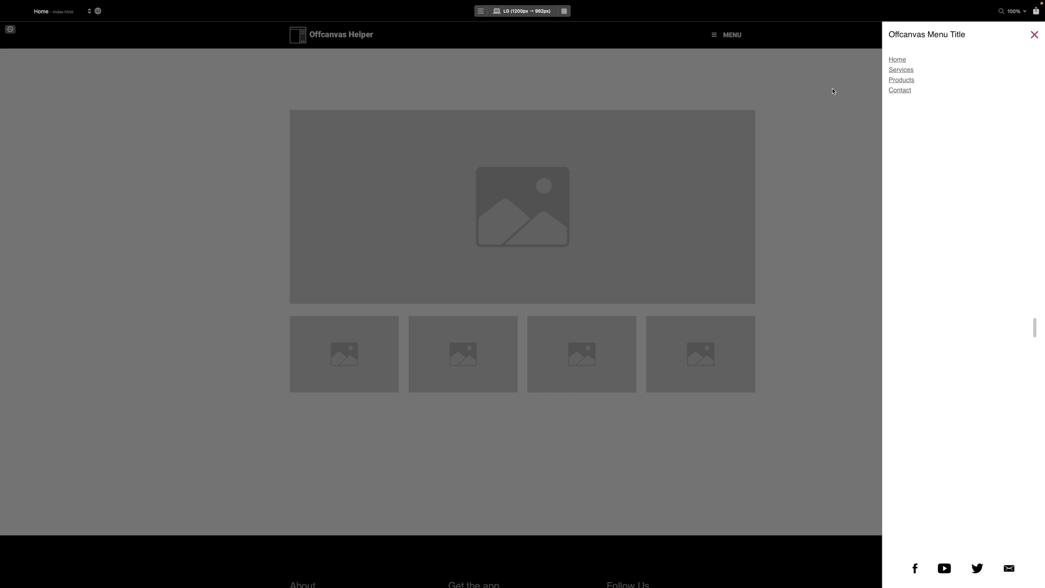